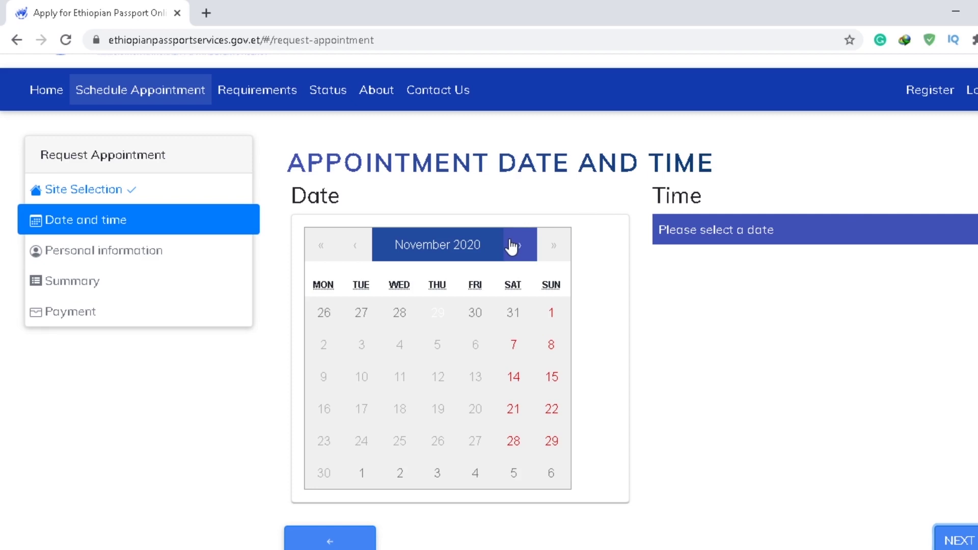
Step: Move the calendar to December 2020, pick 17 December and the 08:00:00 - 09:00:00 slot
{"action": "left_click", "coordinate": [512, 247]}
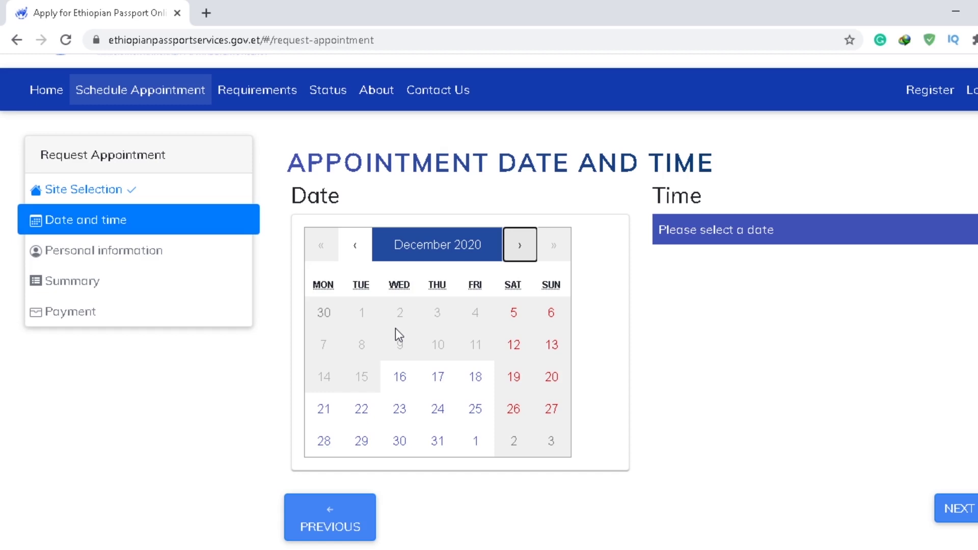
{"action": "left_click", "coordinate": [400, 380]}
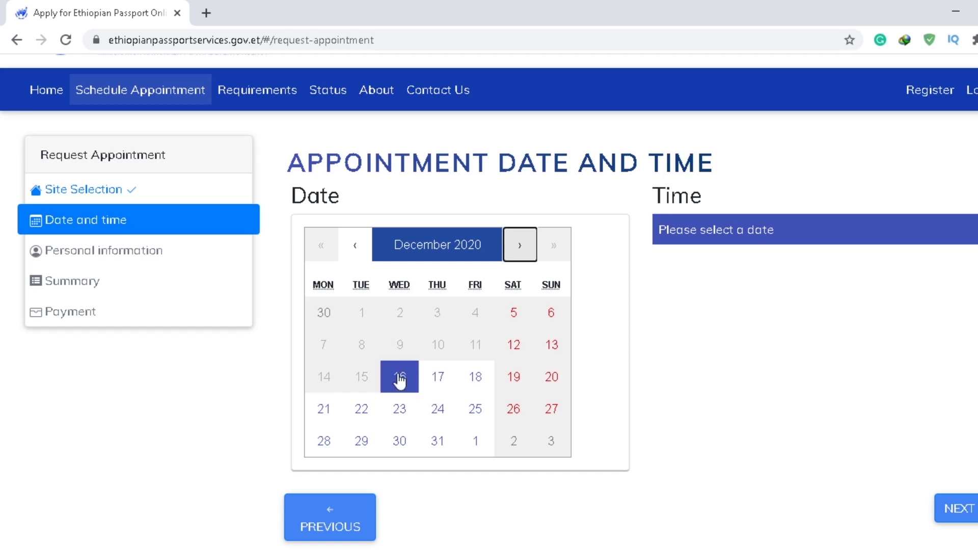
{"action": "left_click", "coordinate": [400, 379]}
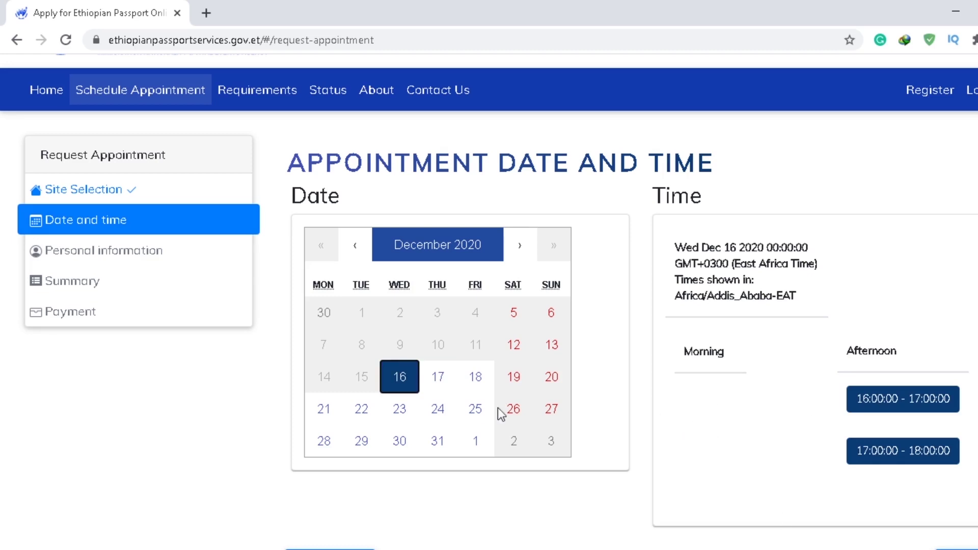
{"action": "left_click", "coordinate": [444, 380]}
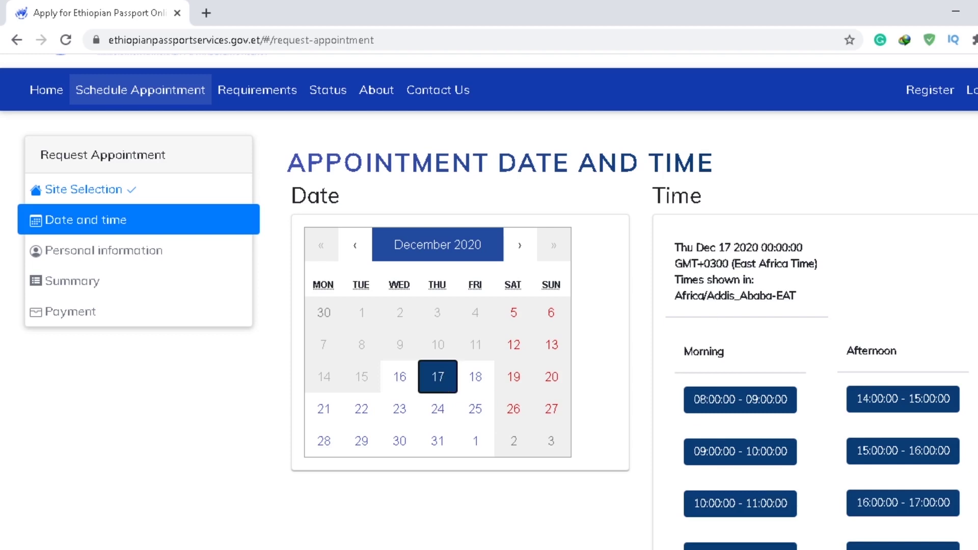
{"action": "scroll", "coordinate": [866, 255], "scroll_direction": "down", "scroll_amount": 3}
{"action": "left_click", "coordinate": [767, 233]}
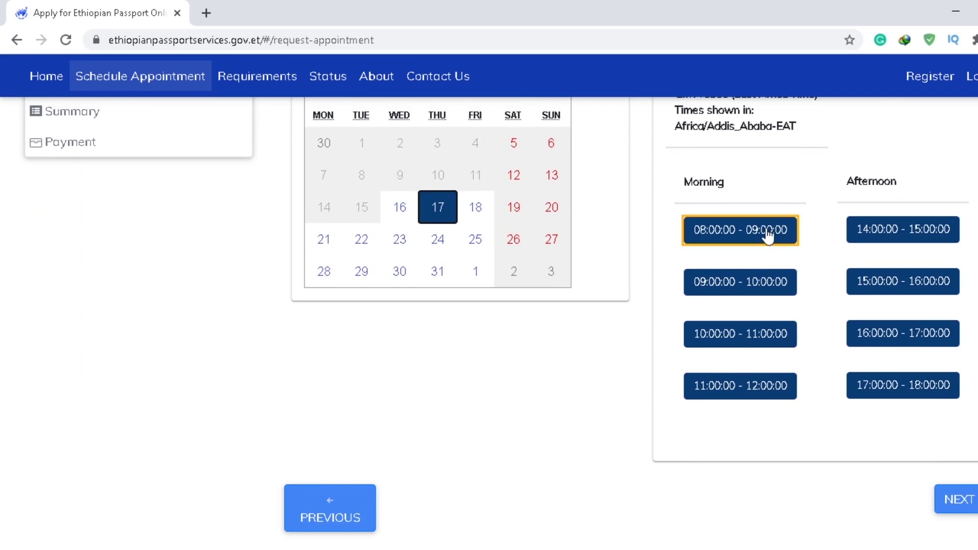
{"action": "left_click", "coordinate": [754, 284]}
{"action": "left_click", "coordinate": [754, 284]}
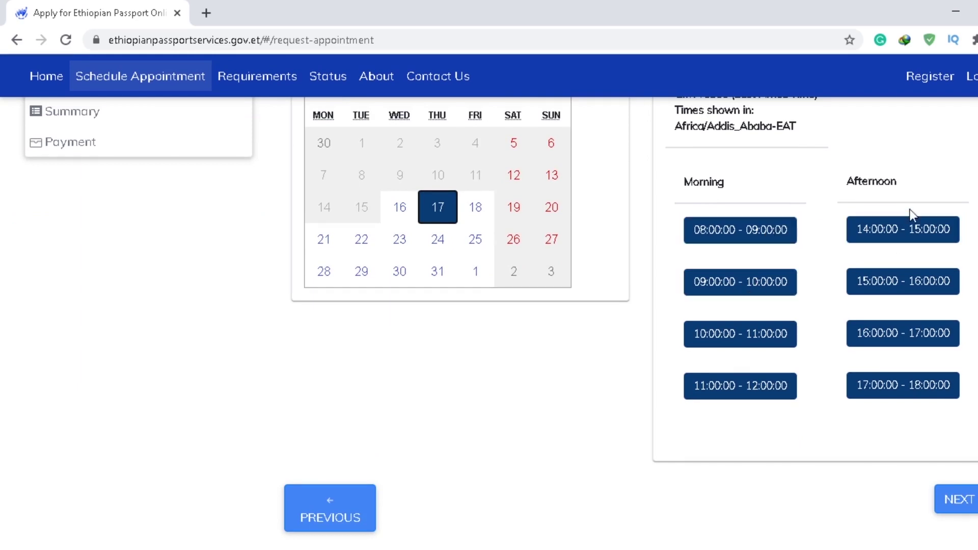
{"action": "left_click", "coordinate": [753, 239]}
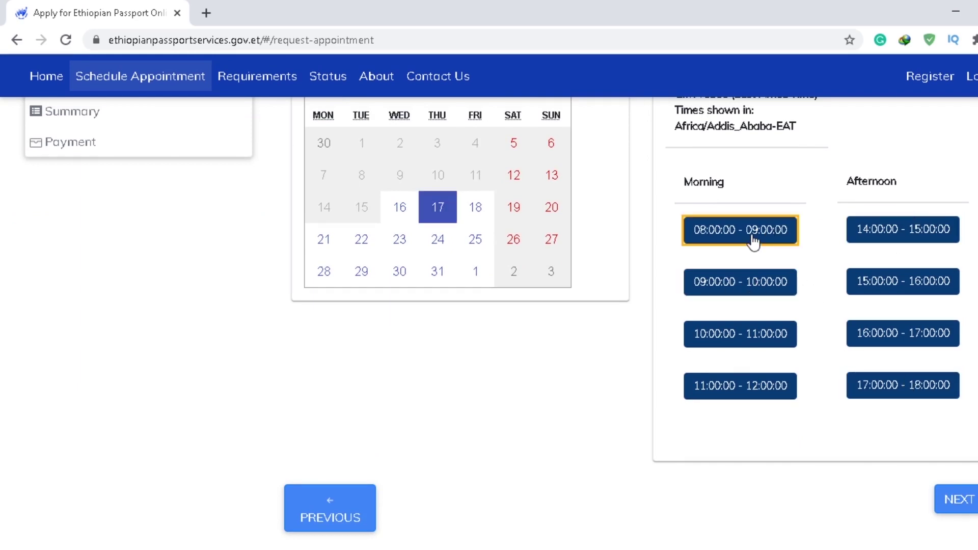
Step: Continue to the Personal information step and scroll down to the empty Personal Detail form
{"action": "left_click", "coordinate": [962, 507]}
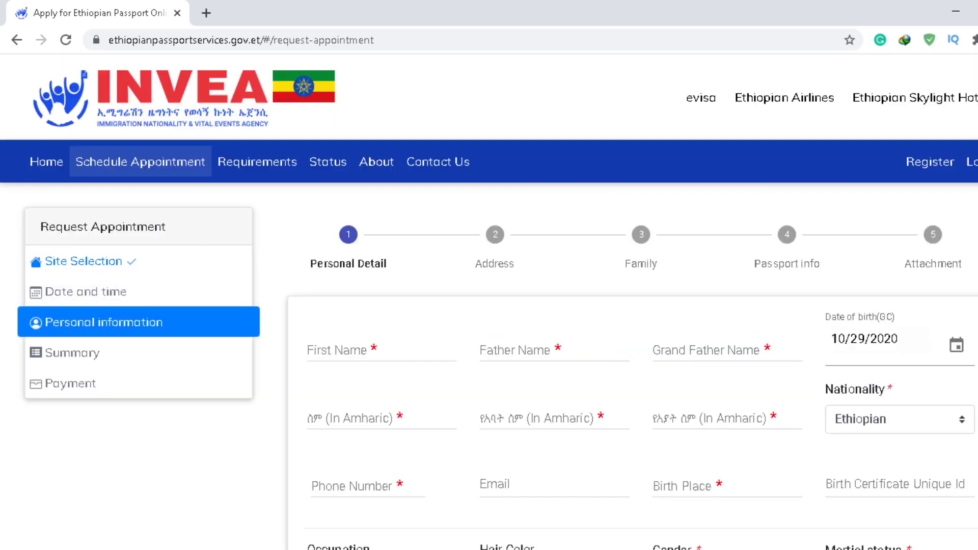
{"action": "scroll", "coordinate": [489, 303], "scroll_direction": "down", "scroll_amount": 2}
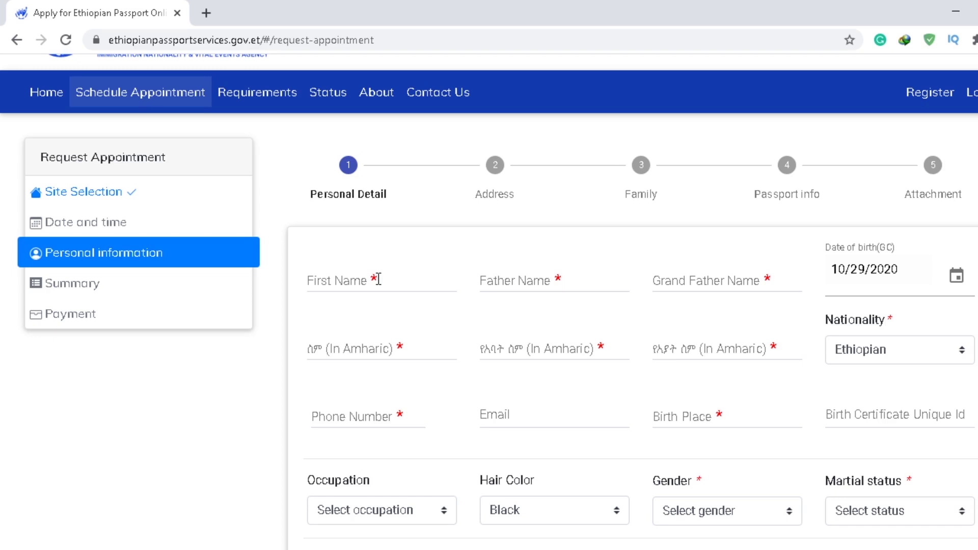
{"action": "right_click", "coordinate": [378, 279]}
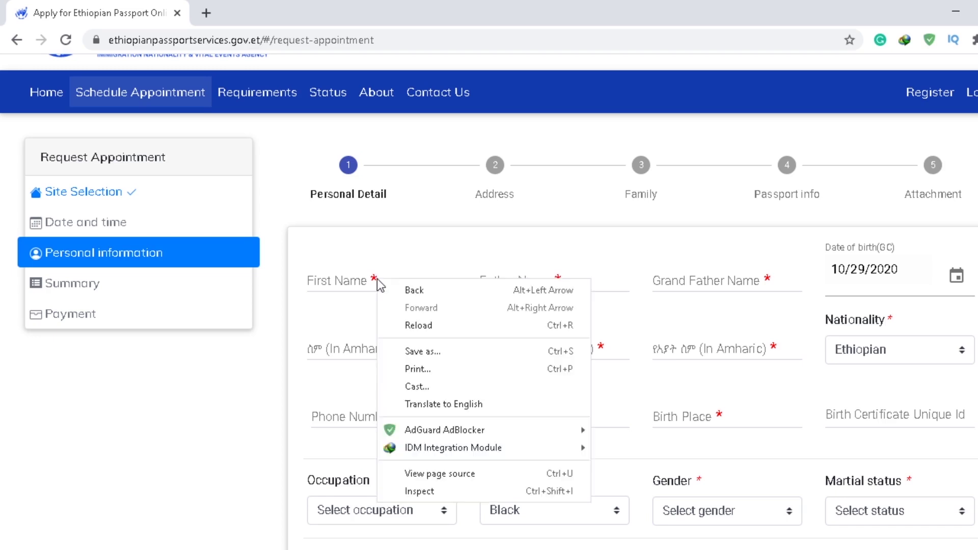
Step: Fill First Name, Father Name and Grand Father Name with placeholder names
{"action": "left_click", "coordinate": [336, 287]}
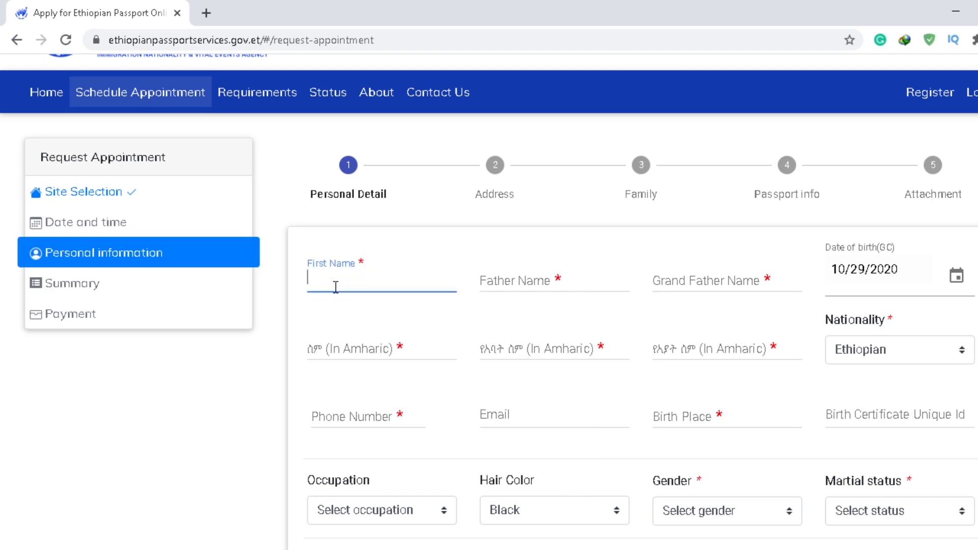
{"action": "type", "text": "dshsjfh"}
{"action": "key", "text": "Tab"}
{"action": "type", "text": "jhdfjh"}
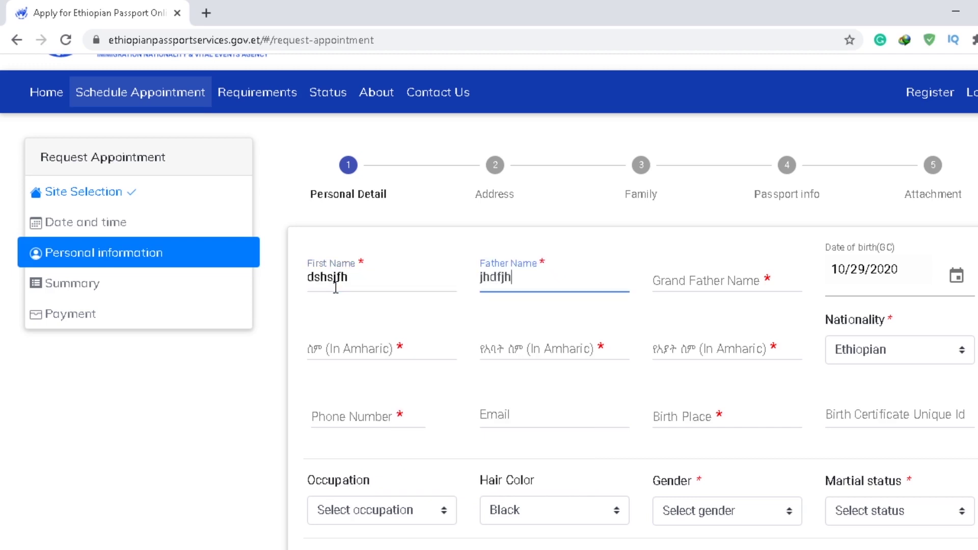
{"action": "key", "text": "Tab"}
{"action": "type", "text": "dfjs"}
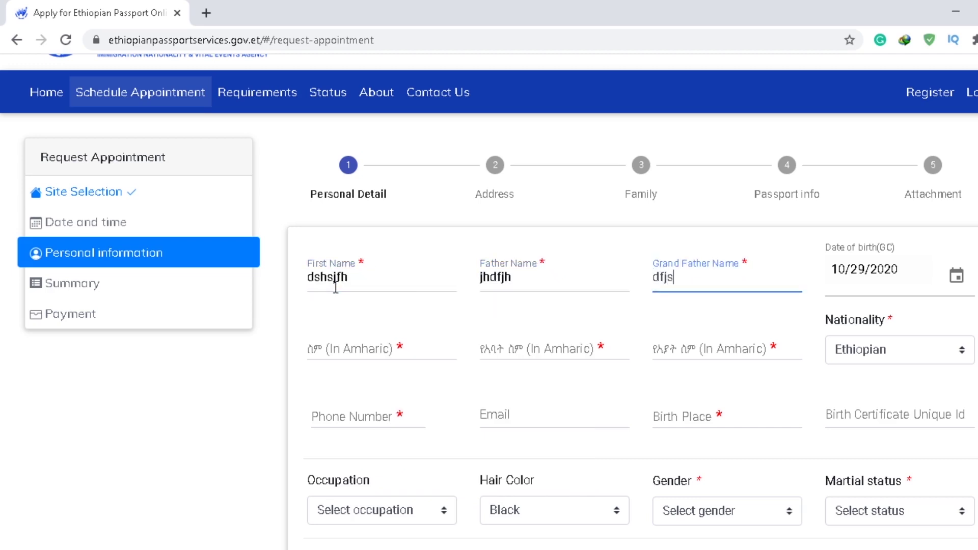
Step: Set the date of birth year to 1996 so it reads 10/29/1996
{"action": "left_click", "coordinate": [885, 265]}
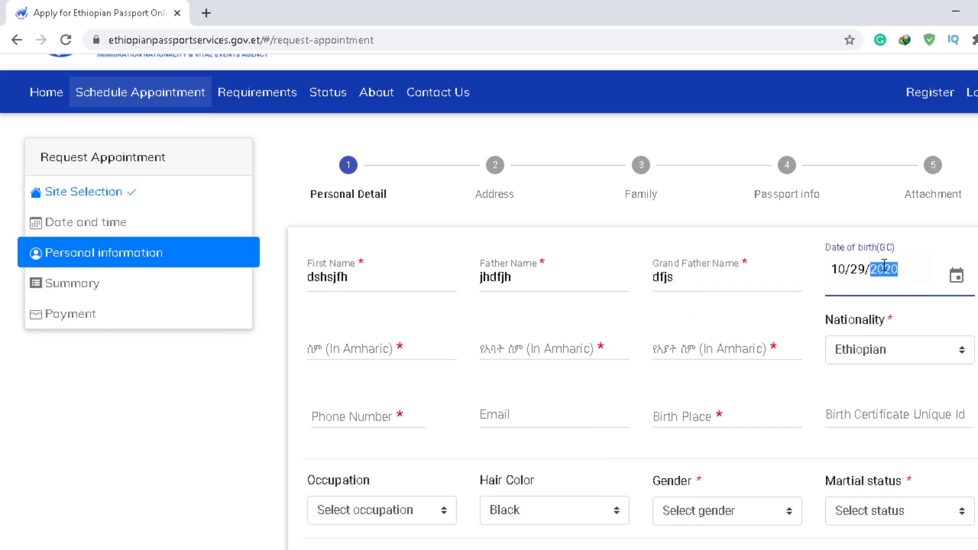
{"action": "left_click", "coordinate": [956, 276]}
{"action": "left_click", "coordinate": [876, 264]}
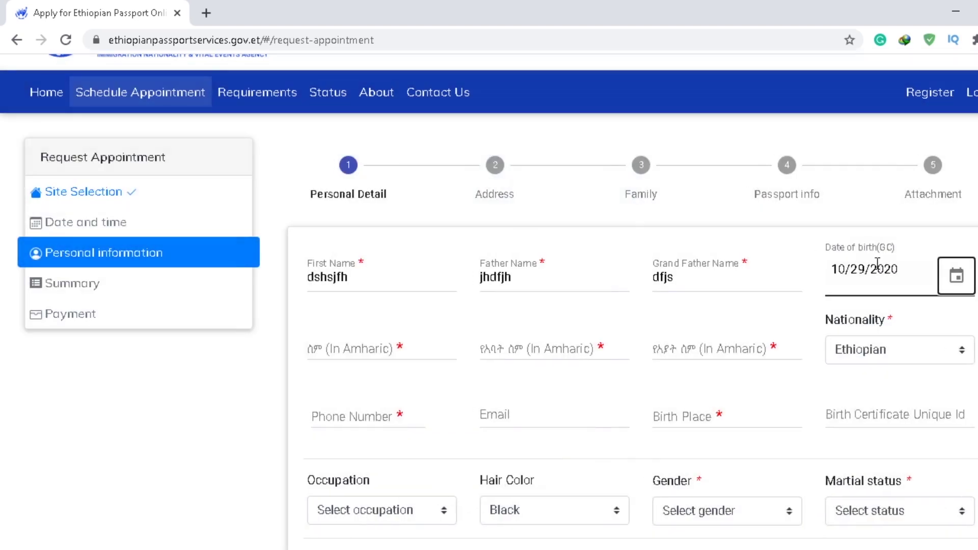
{"action": "left_click", "coordinate": [884, 269]}
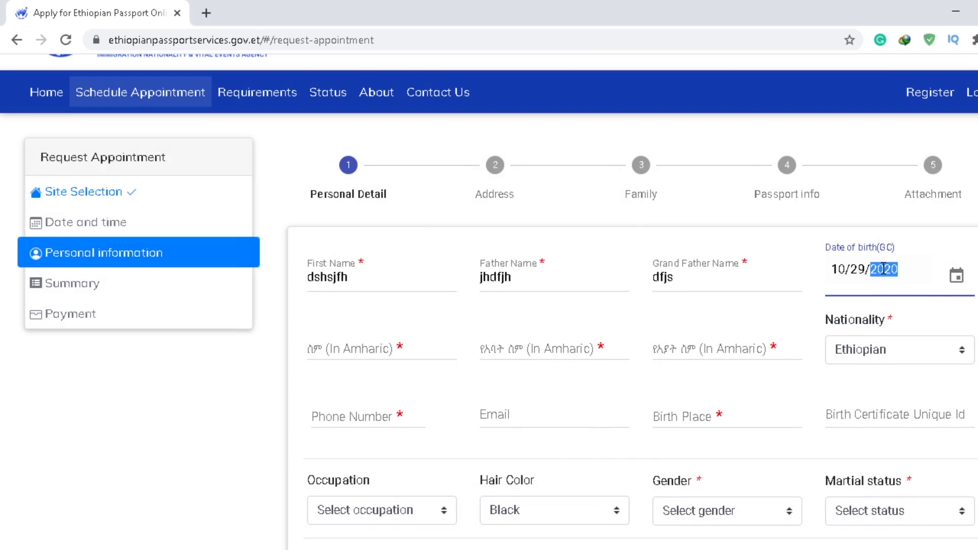
{"action": "type", "text": "1996"}
Step: Fill the three Amharic name fields with placeholder names
{"action": "left_click", "coordinate": [387, 345]}
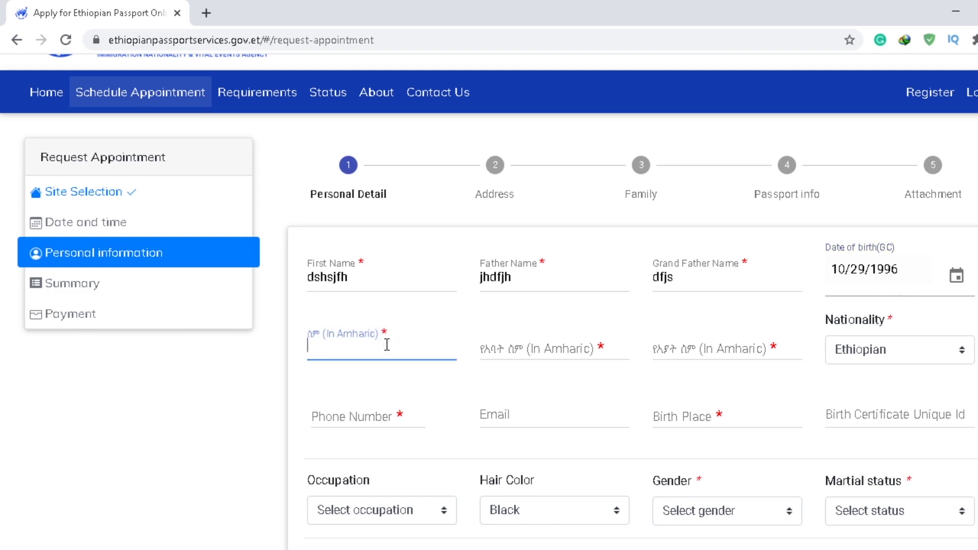
{"action": "type", "text": "sjhfgsjh"}
{"action": "key", "text": "Tab"}
{"action": "type", "text": "hhshj"}
{"action": "key", "text": "Tab"}
{"action": "type", "text": "mshdfj"}
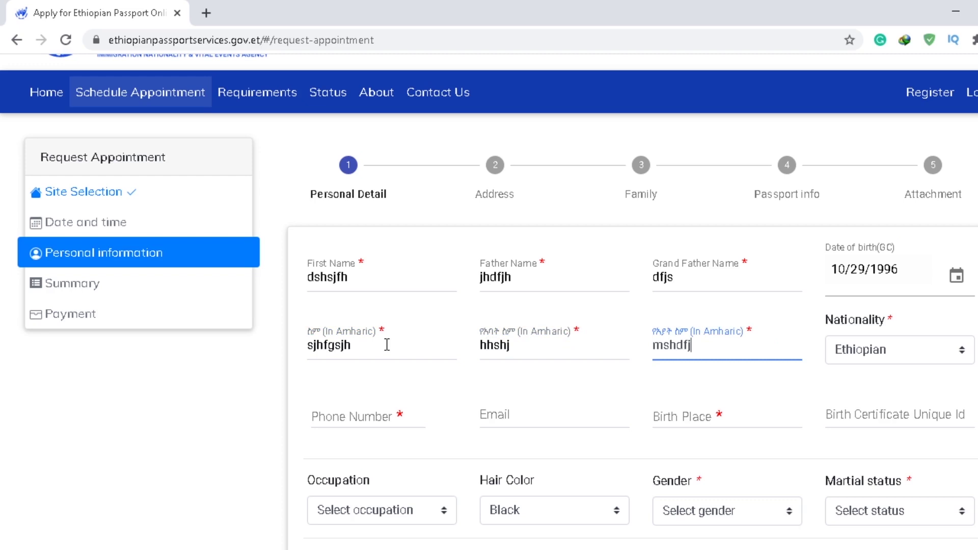
Step: Enter the applicant's phone number, skip email, and set Birth Place to 'gshjfghj'
{"action": "left_click", "coordinate": [341, 420]}
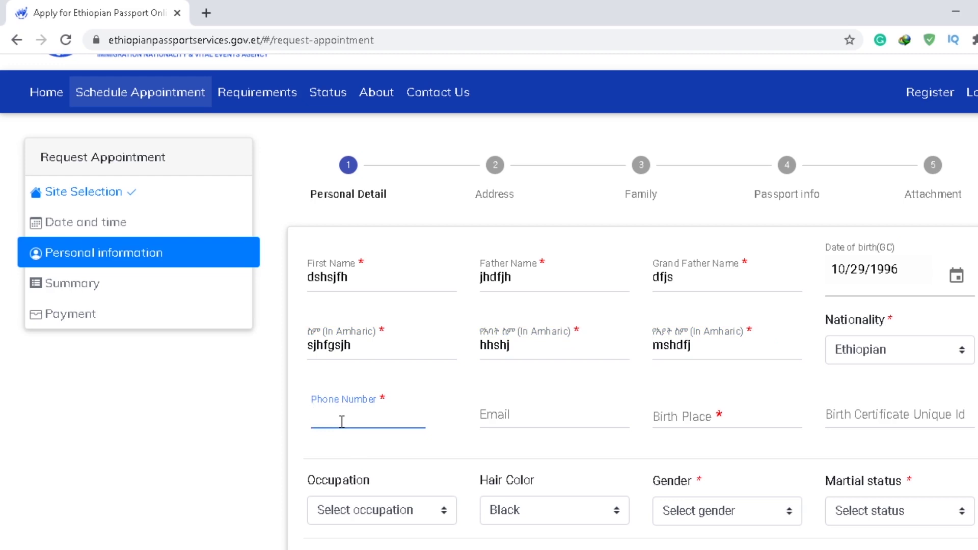
{"action": "left_click", "coordinate": [570, 405]}
{"action": "left_click", "coordinate": [690, 416]}
{"action": "type", "text": "gshjfghj"}
{"action": "key", "text": "Tab"}
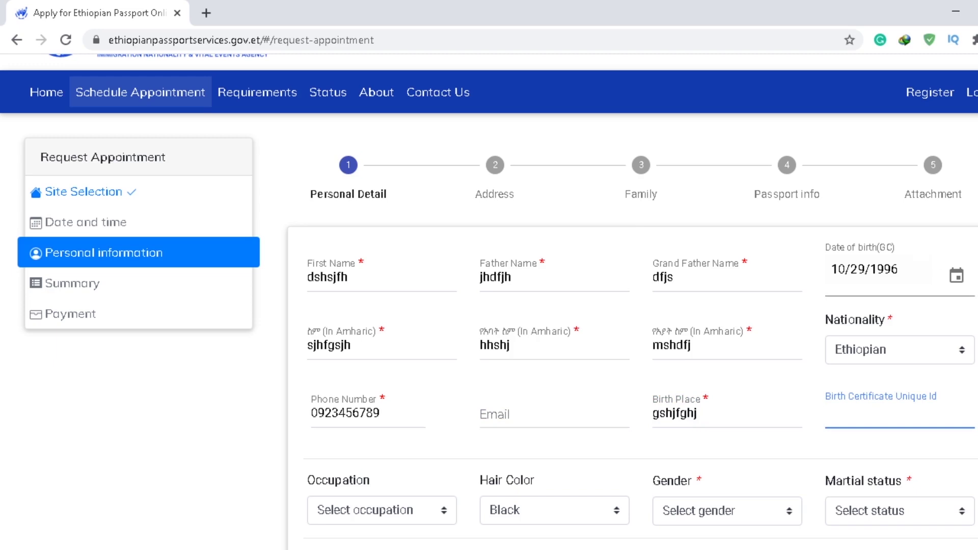
{"action": "scroll", "coordinate": [697, 421], "scroll_direction": "up", "scroll_amount": 1}
{"action": "scroll", "coordinate": [677, 300], "scroll_direction": "up", "scroll_amount": 1}
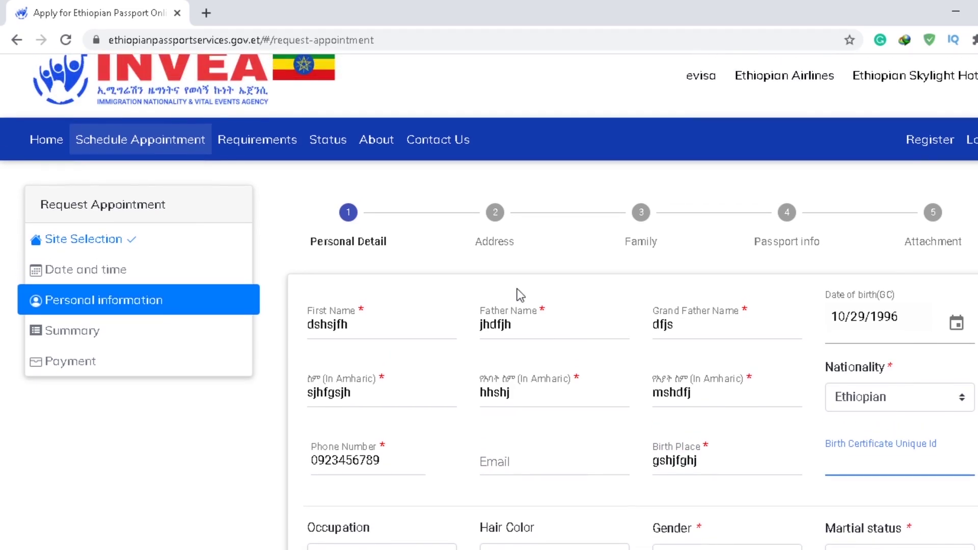
{"action": "triple_click", "coordinate": [363, 309]}
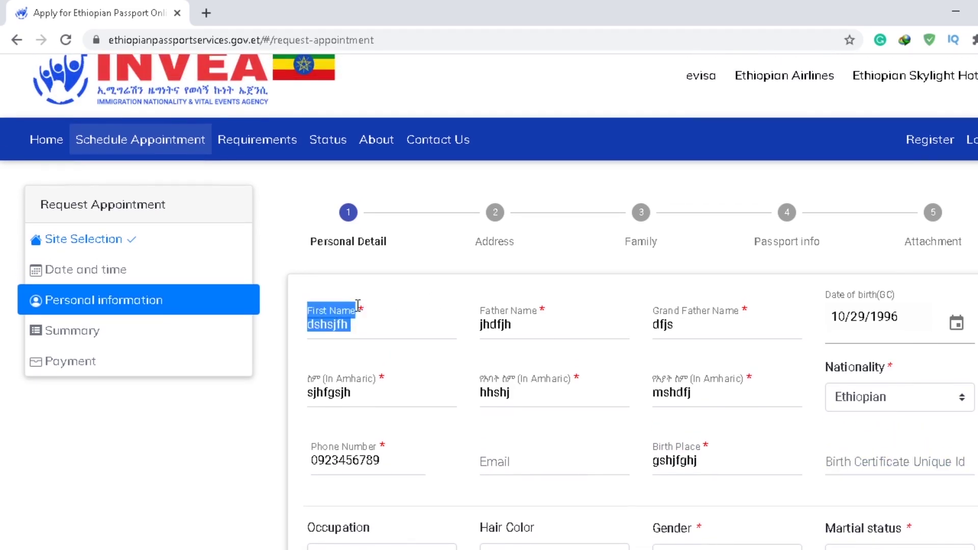
{"action": "left_click", "coordinate": [359, 305]}
{"action": "triple_click", "coordinate": [360, 305]}
{"action": "left_click", "coordinate": [361, 306]}
{"action": "triple_click", "coordinate": [366, 309]}
{"action": "scroll", "coordinate": [894, 259], "scroll_direction": "down", "scroll_amount": 1}
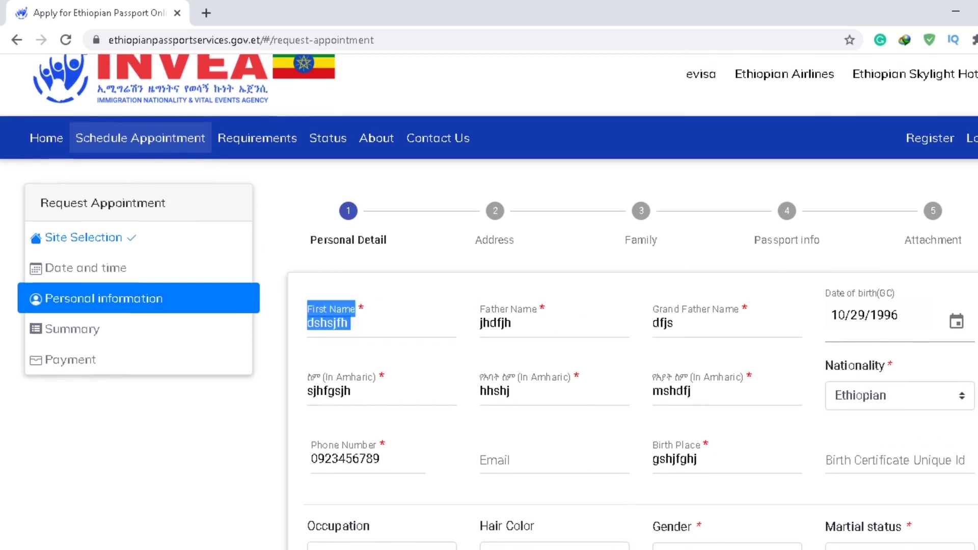
{"action": "scroll", "coordinate": [489, 301], "scroll_direction": "down", "scroll_amount": 2}
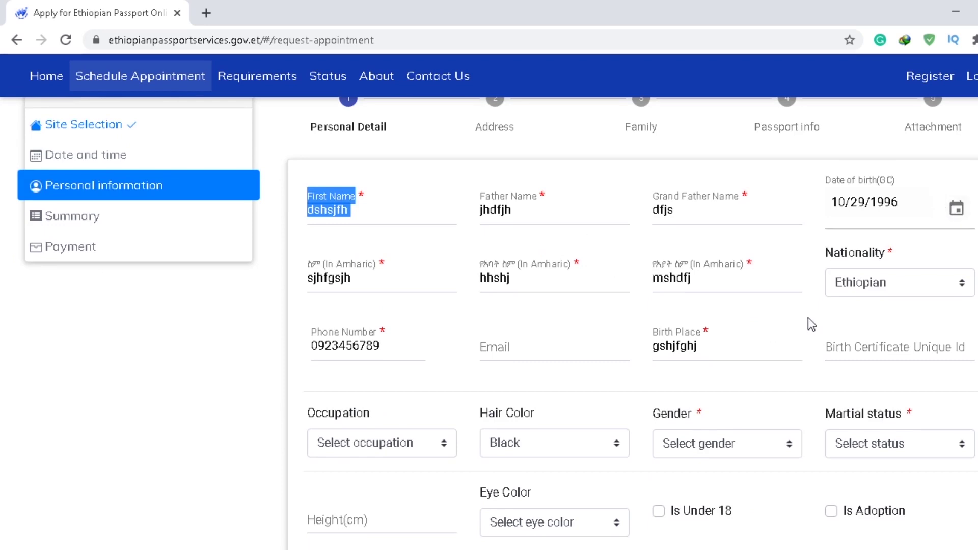
{"action": "left_click", "coordinate": [588, 357]}
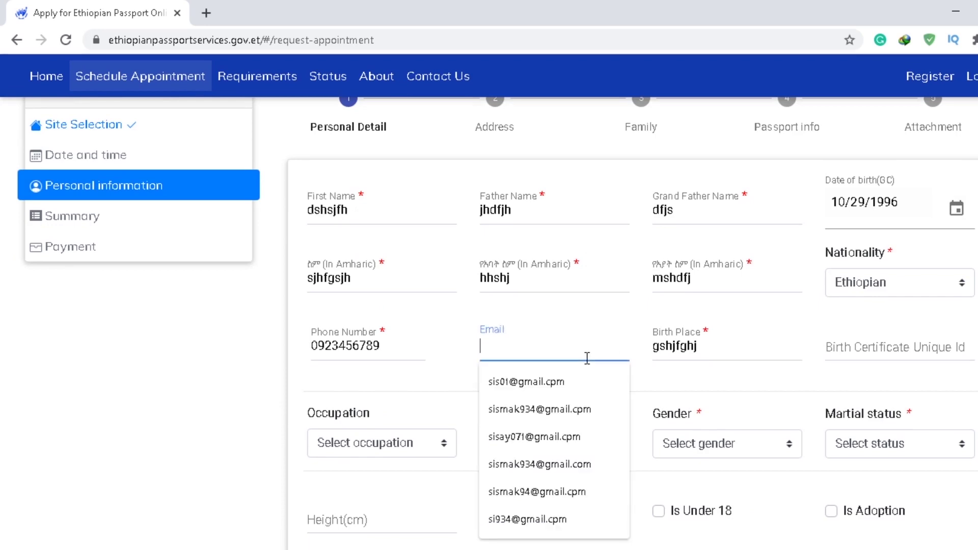
{"action": "left_click", "coordinate": [904, 342]}
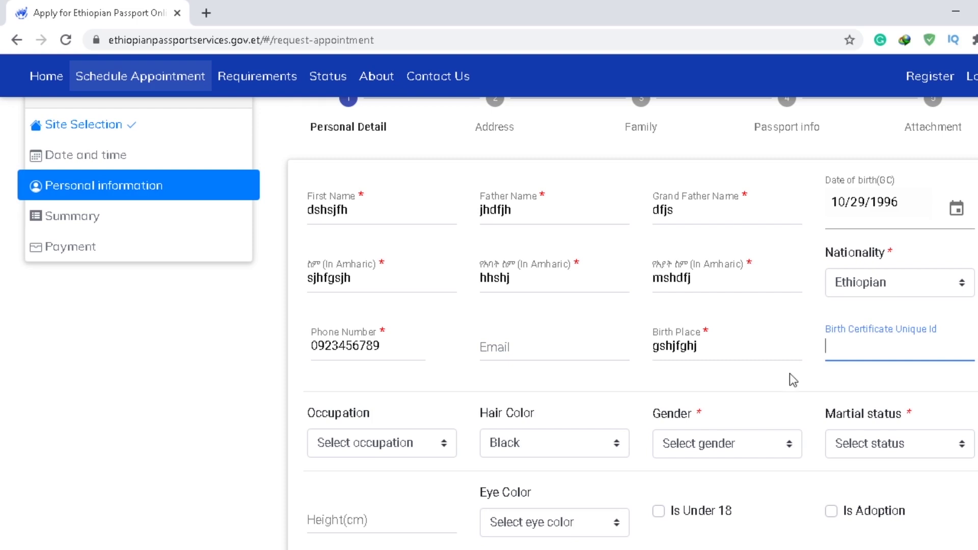
{"action": "scroll", "coordinate": [570, 374], "scroll_direction": "down", "scroll_amount": 2}
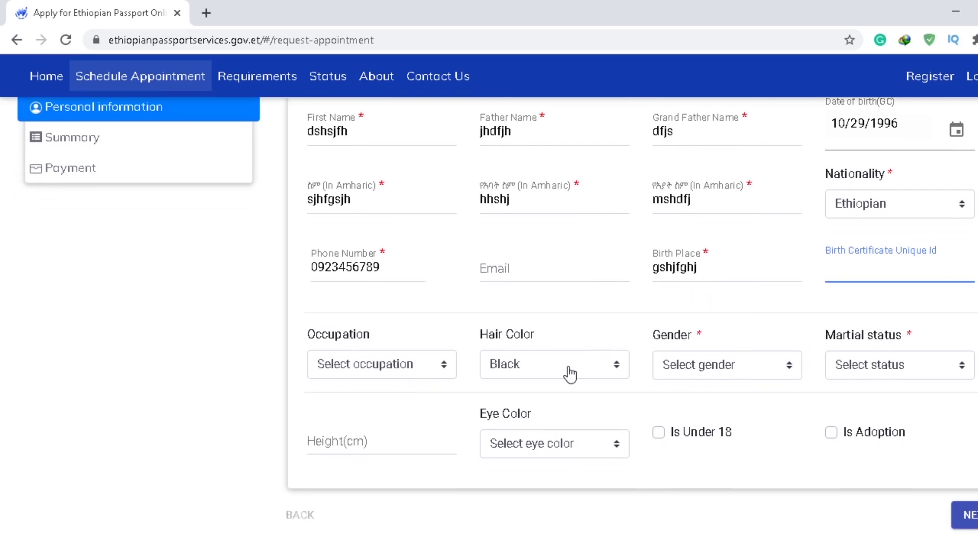
Step: Set the occupation to Developer
{"action": "left_click", "coordinate": [444, 361]}
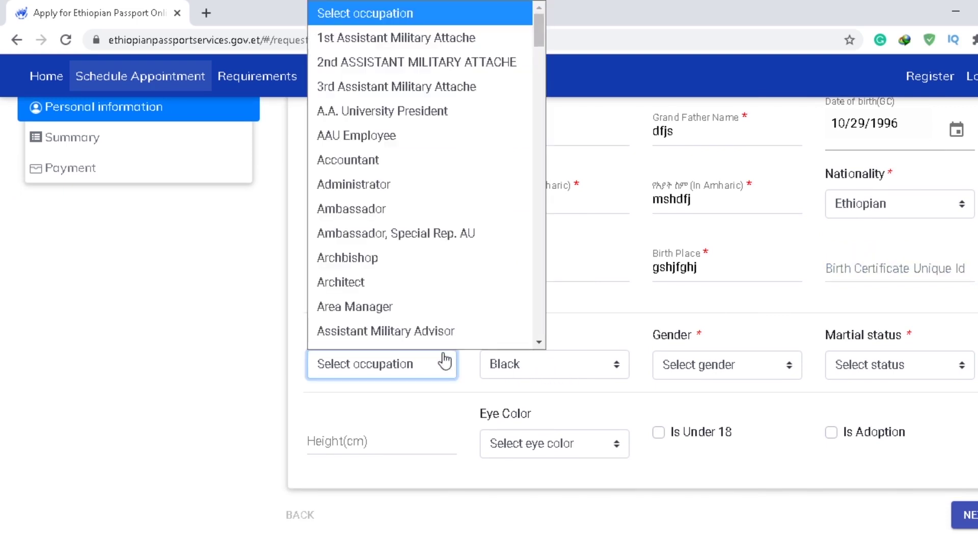
{"action": "type", "text": "dev"}
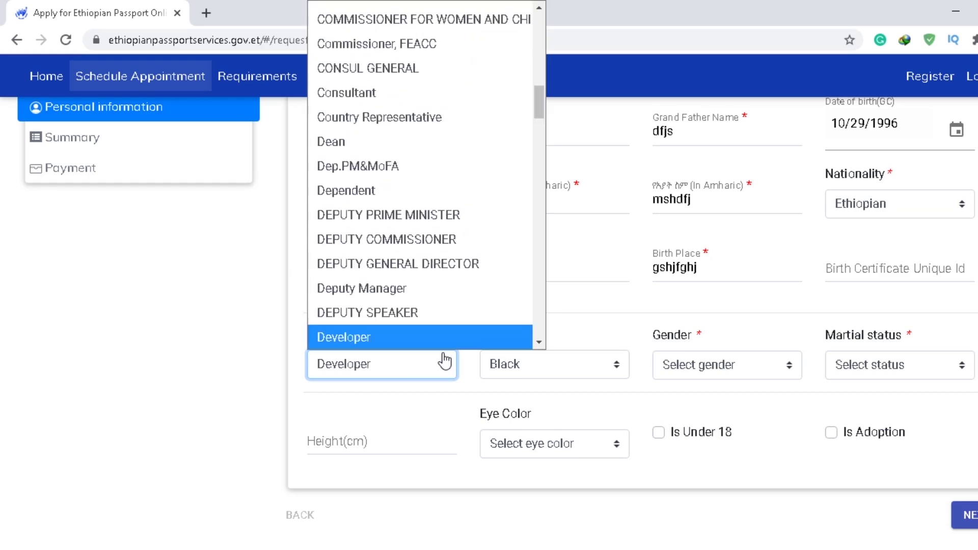
{"action": "key", "text": "Return"}
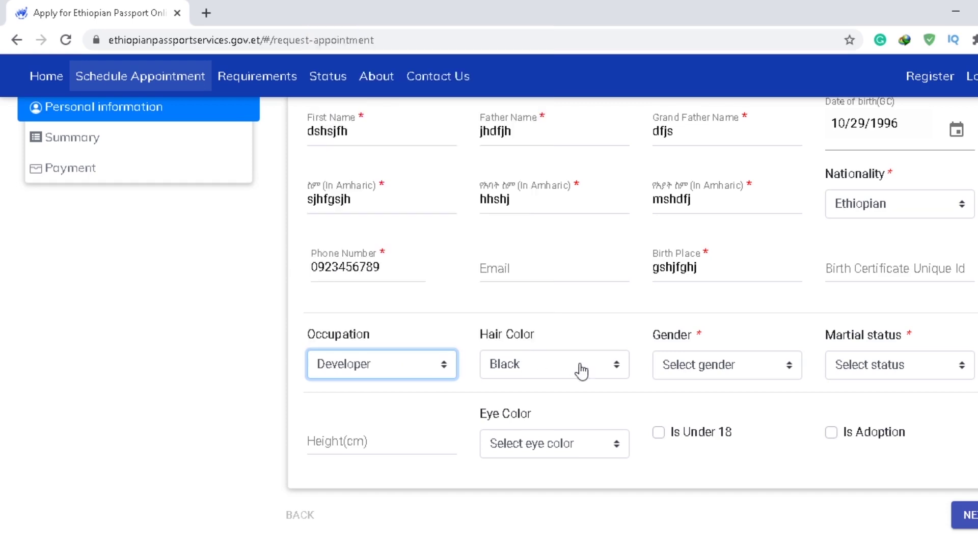
Step: Choose Gender Male and Marital status Single, then advance to the Address step
{"action": "left_click", "coordinate": [731, 371]}
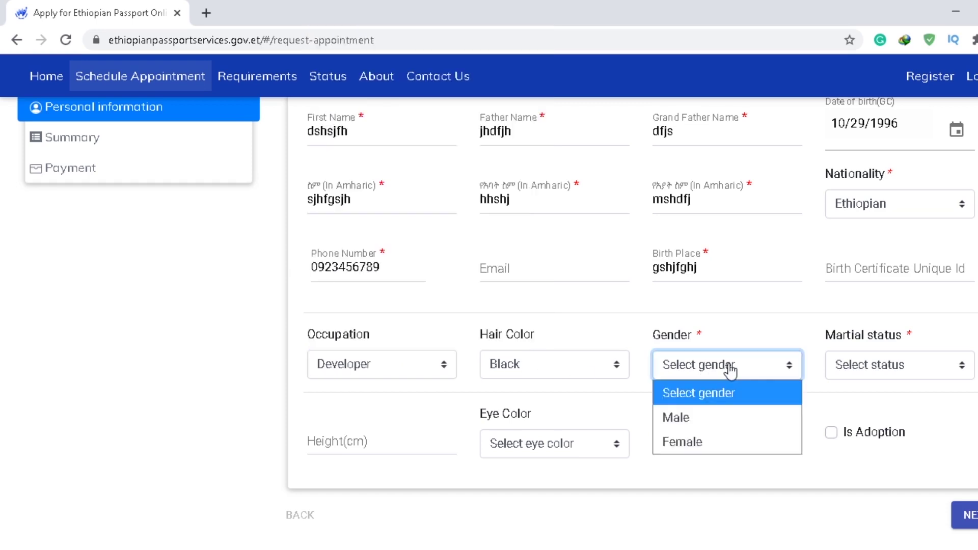
{"action": "left_click", "coordinate": [695, 417]}
{"action": "left_click", "coordinate": [888, 373]}
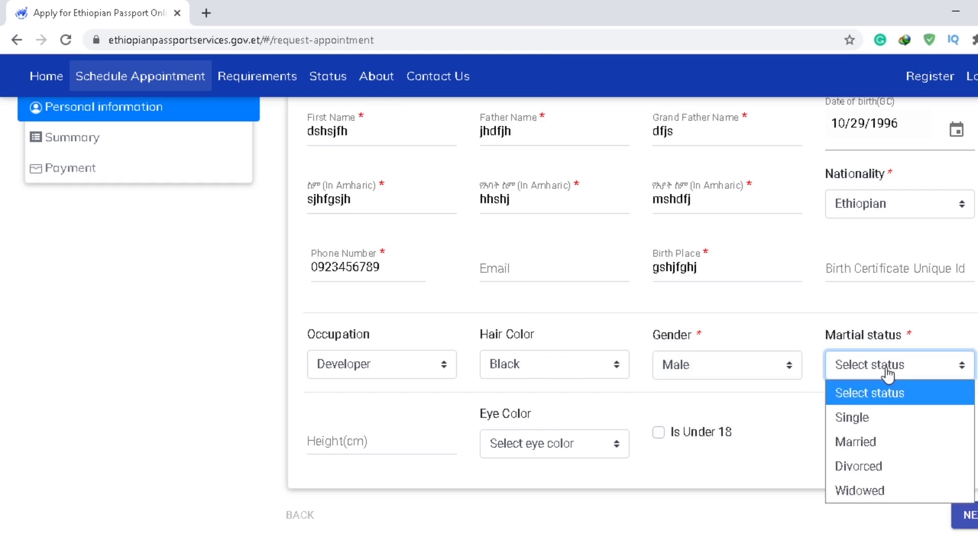
{"action": "left_click", "coordinate": [849, 417]}
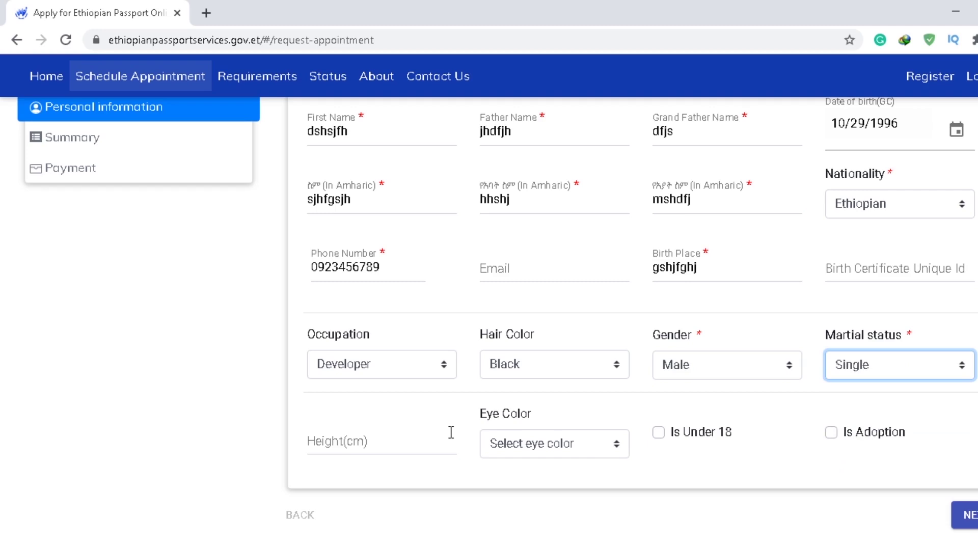
{"action": "left_click", "coordinate": [968, 515]}
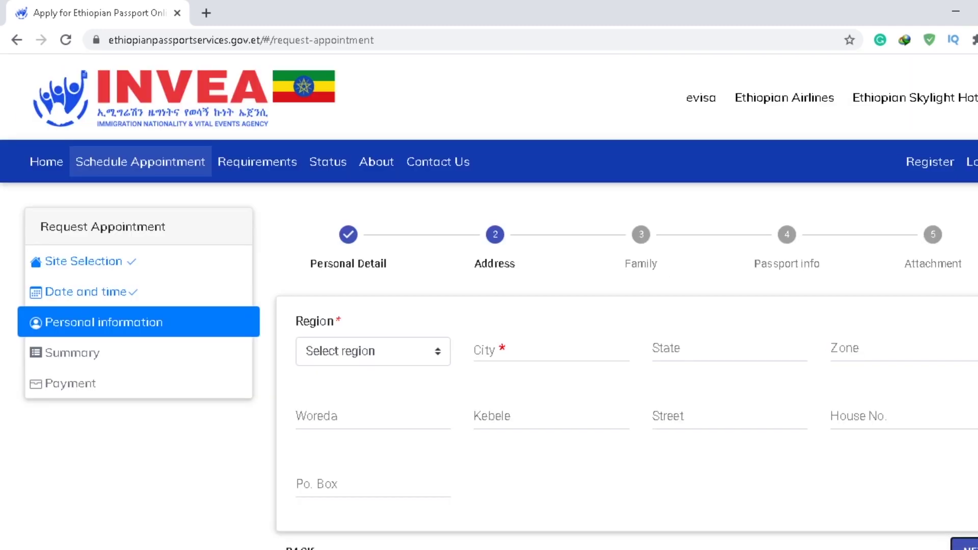
Step: Set Region to Addis Ababa and City to 'addis ababa', then advance to Family Details
{"action": "left_click", "coordinate": [403, 365]}
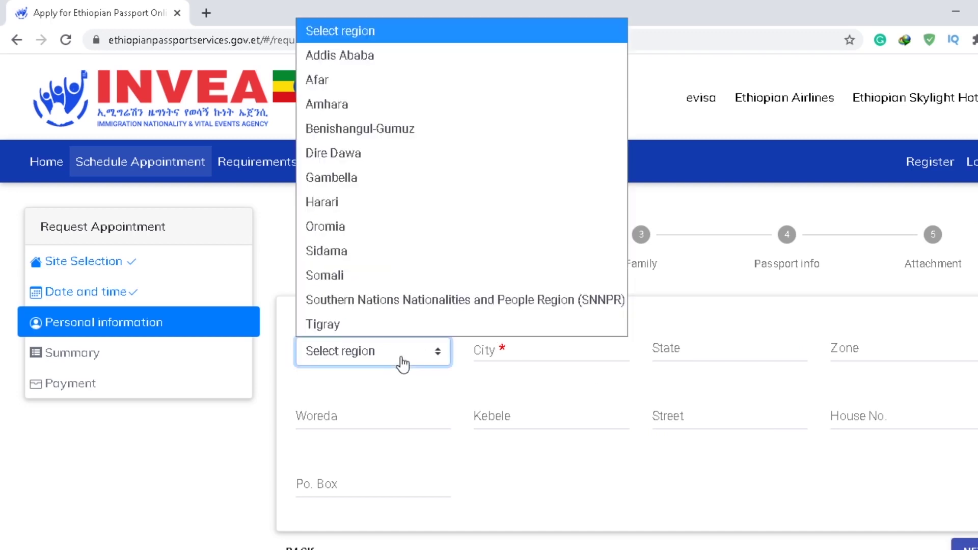
{"action": "left_click", "coordinate": [319, 56]}
{"action": "left_click", "coordinate": [525, 346]}
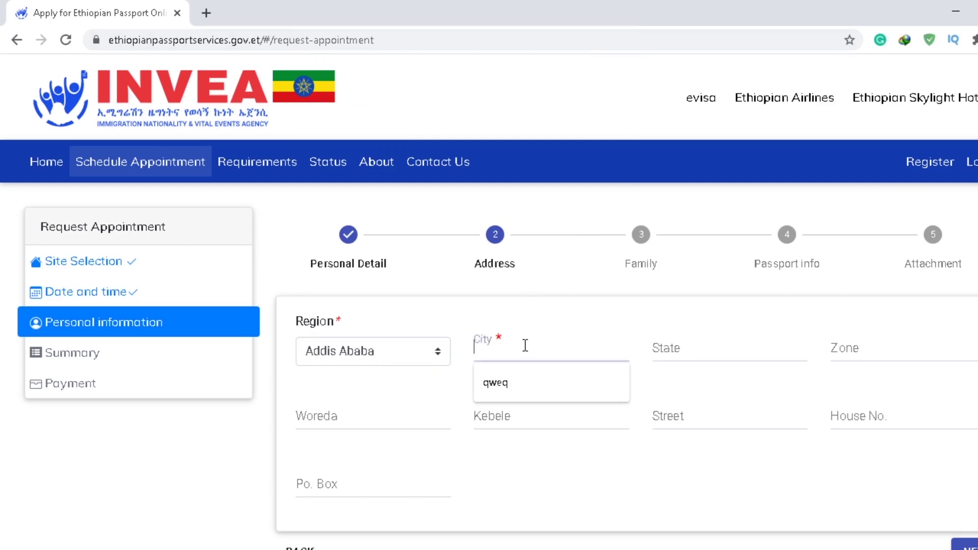
{"action": "type", "text": "addi"}
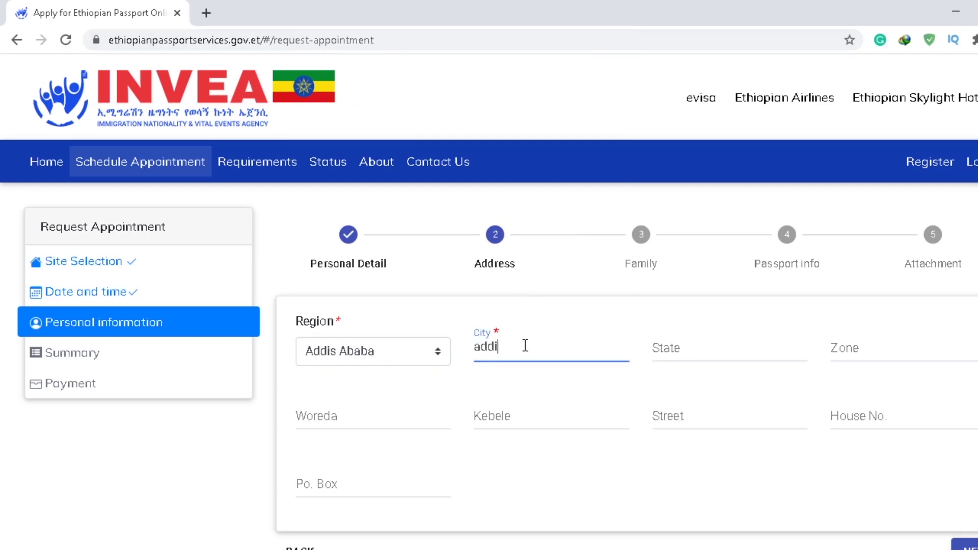
{"action": "type", "text": "s ababa"}
{"action": "left_click", "coordinate": [412, 414]}
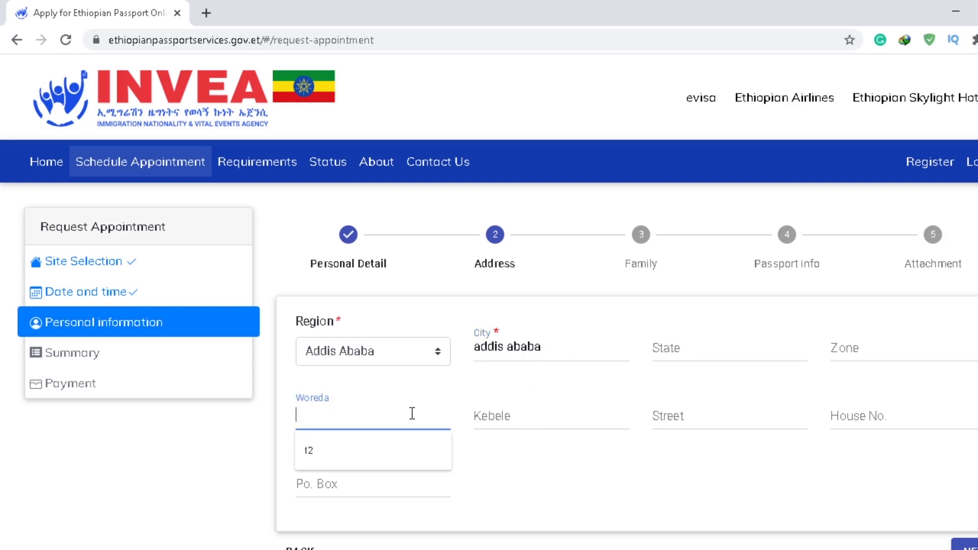
{"action": "left_click", "coordinate": [550, 413]}
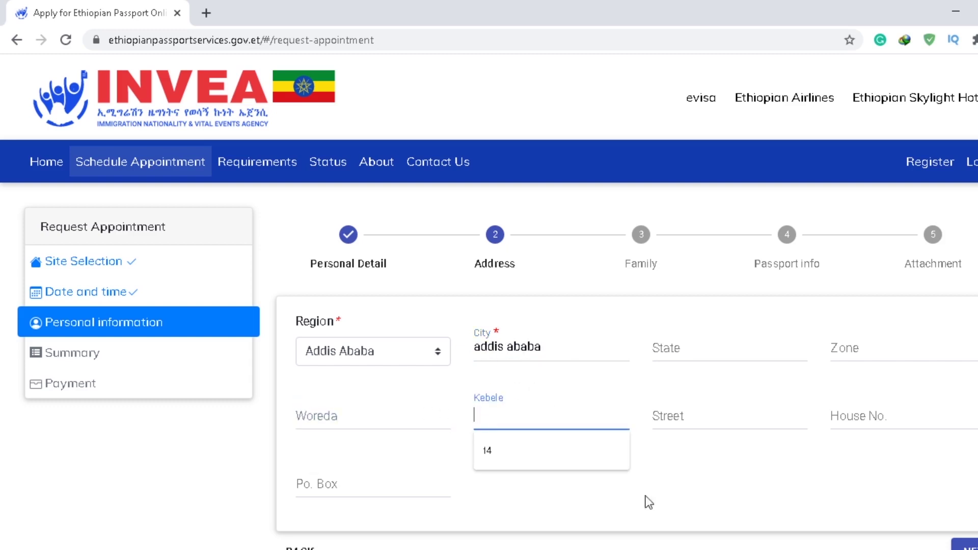
{"action": "left_click", "coordinate": [670, 542]}
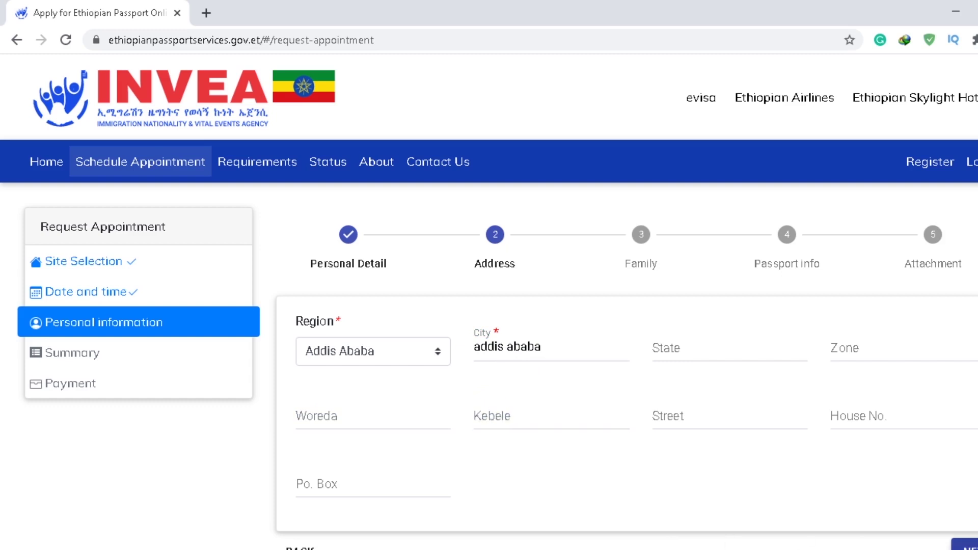
{"action": "left_click", "coordinate": [964, 544]}
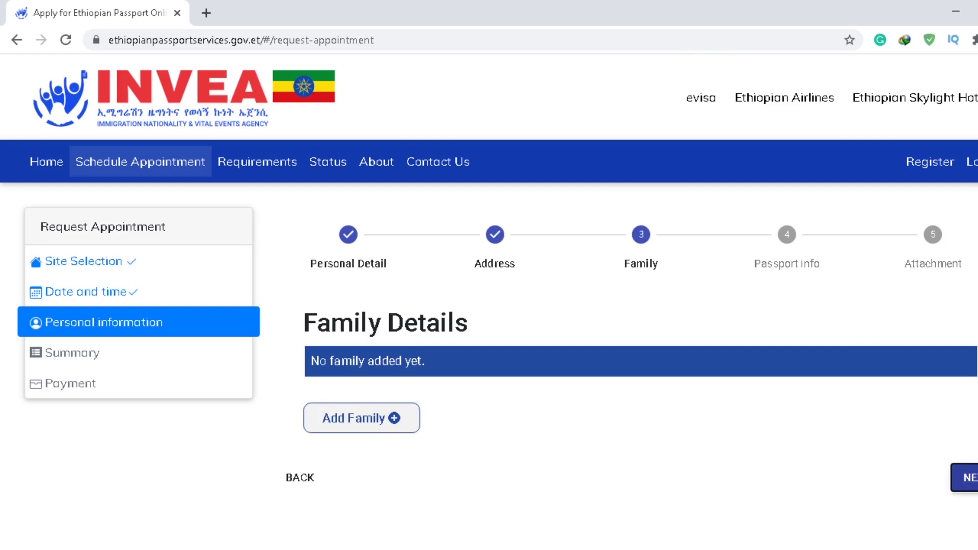
Step: Skip Family Details, choose 32 Pages for the passport, and submit the passport info
{"action": "left_click", "coordinate": [970, 477]}
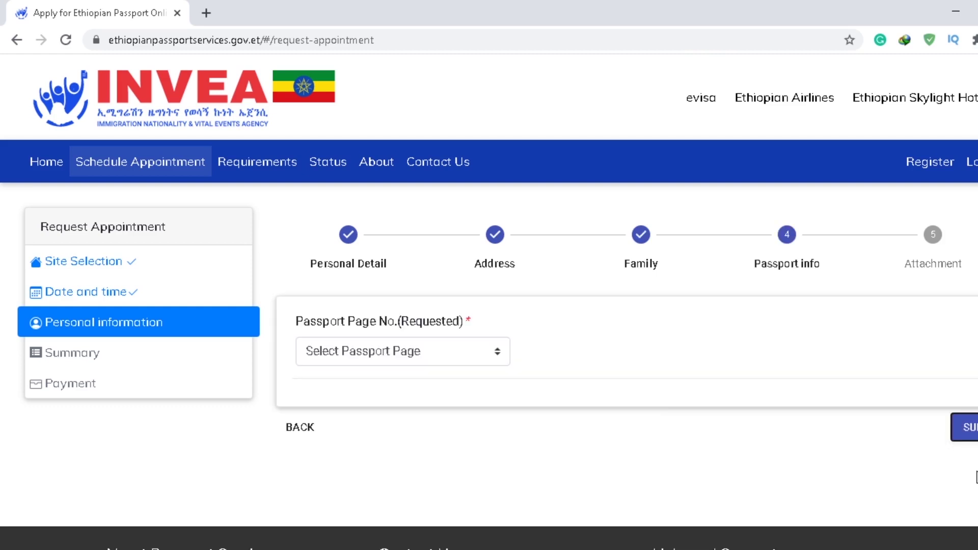
{"action": "left_click", "coordinate": [448, 351]}
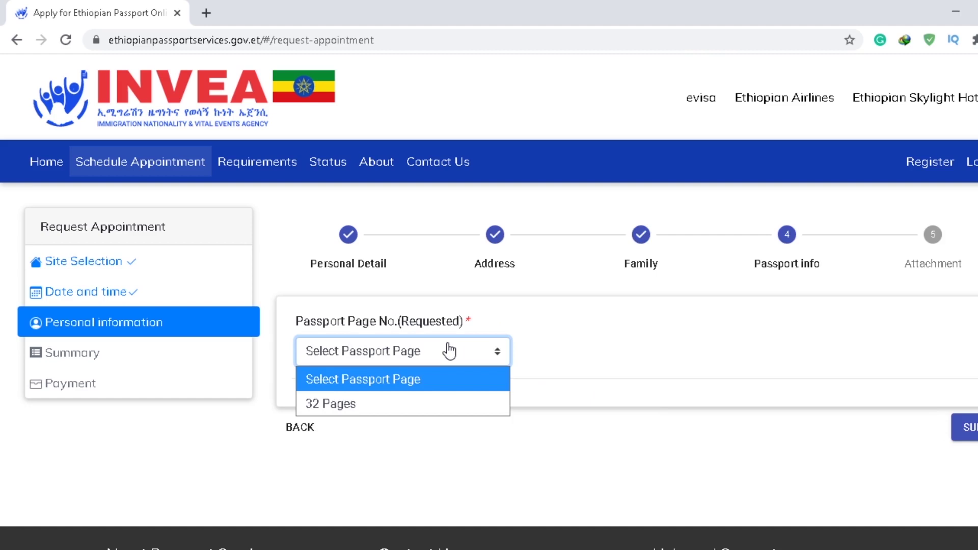
{"action": "left_click", "coordinate": [372, 404]}
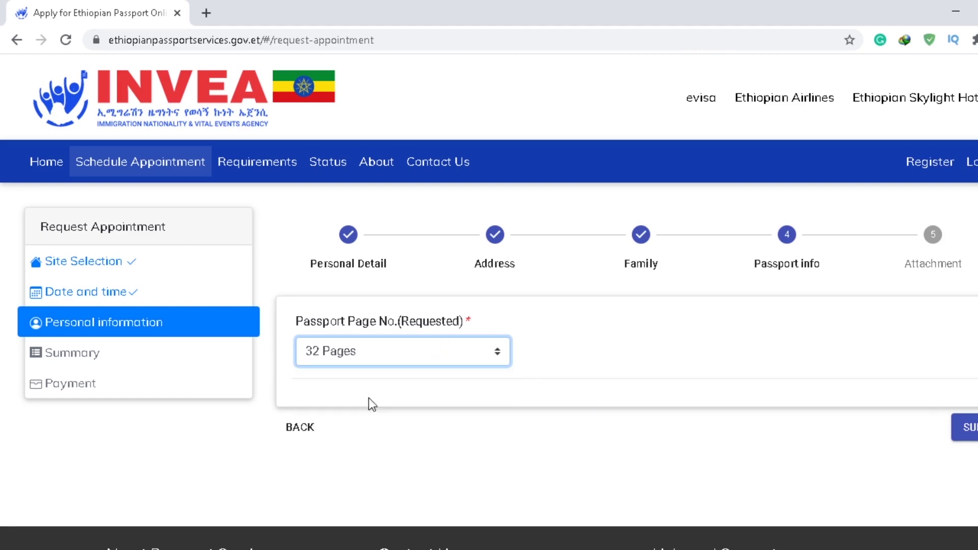
{"action": "key", "text": "Tab"}
{"action": "key", "text": "Return"}
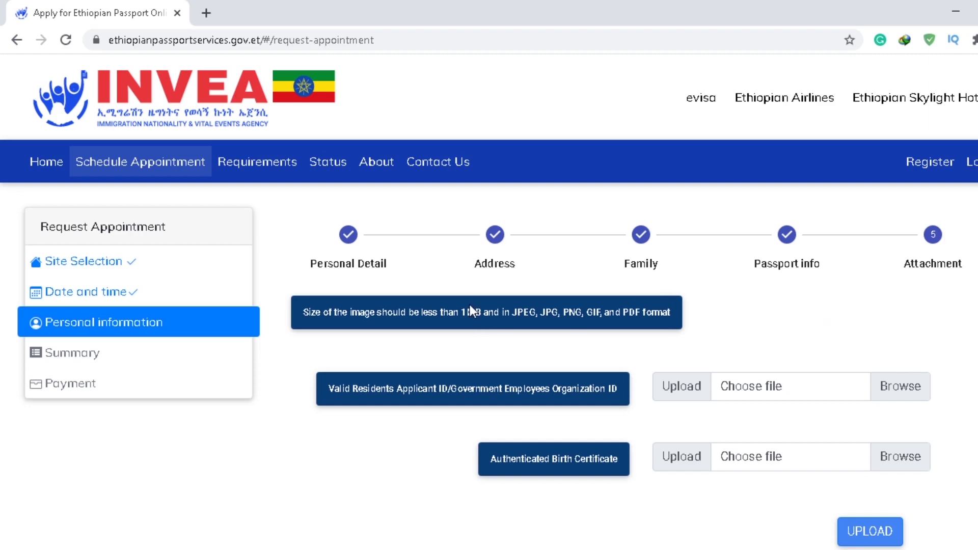
Step: Highlight the accepted image formats in the size notice and open a new browser tab
{"action": "left_click_drag", "start_coordinate": [516, 311], "coordinate": [681, 326]}
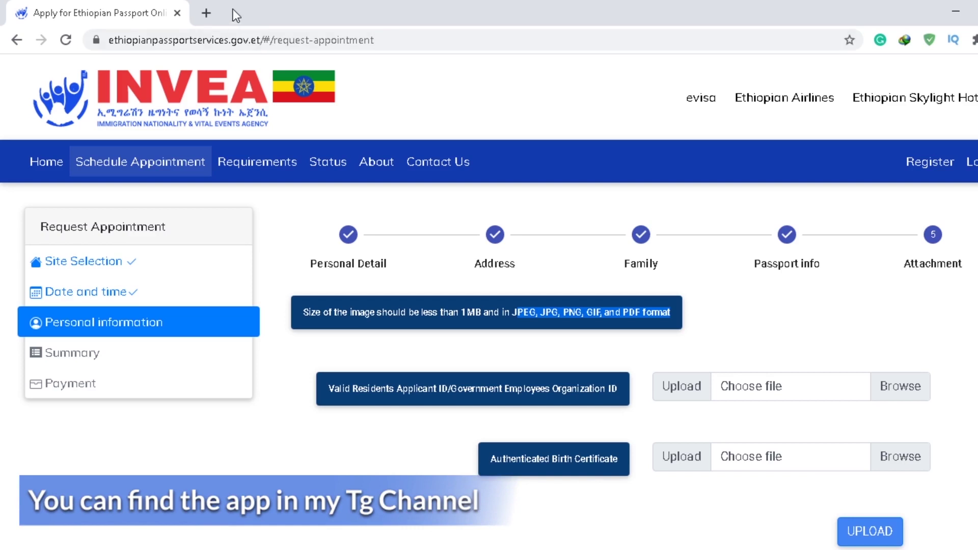
{"action": "left_click", "coordinate": [216, 13]}
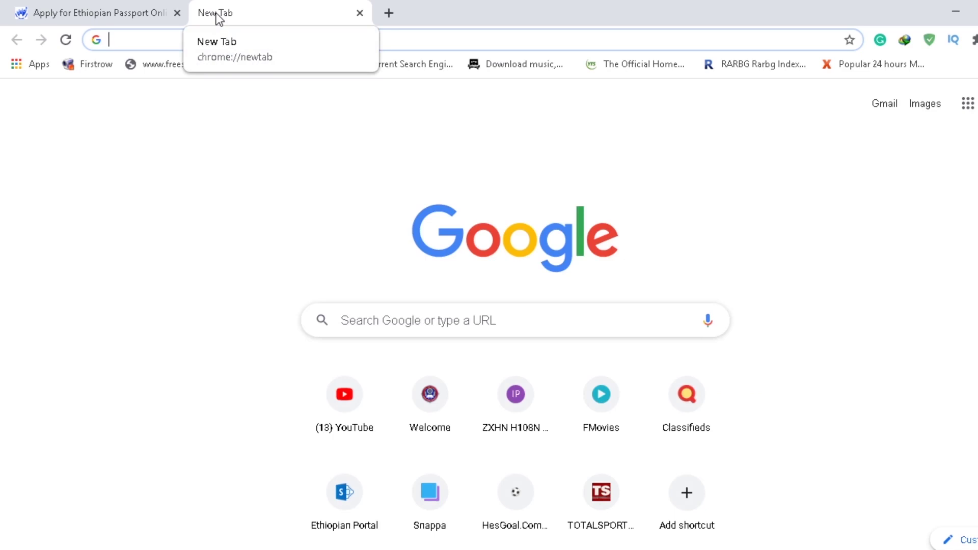
Step: Search 'image compress' and open the Compress JPEG Images Online site at compressjpeg.com
{"action": "type", "text": "image compress"}
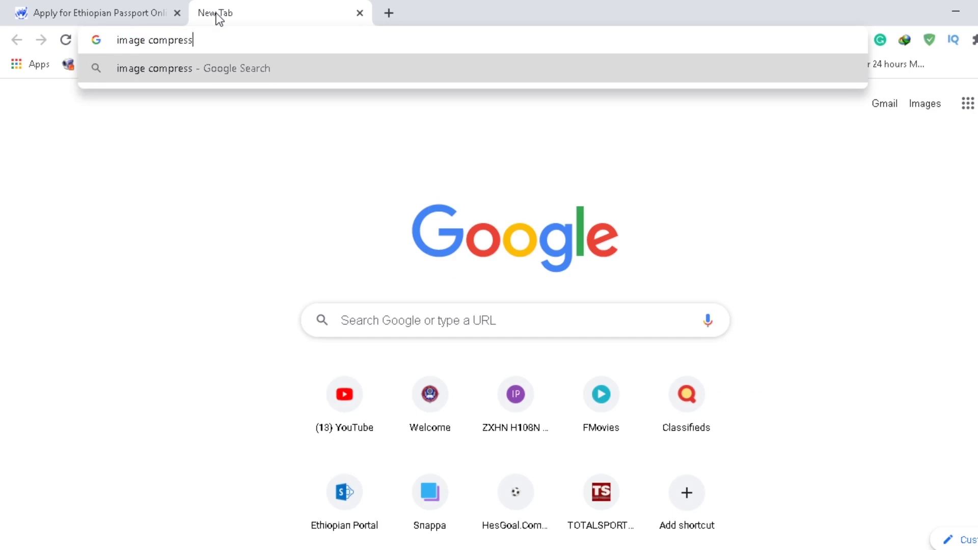
{"action": "key", "text": "Return"}
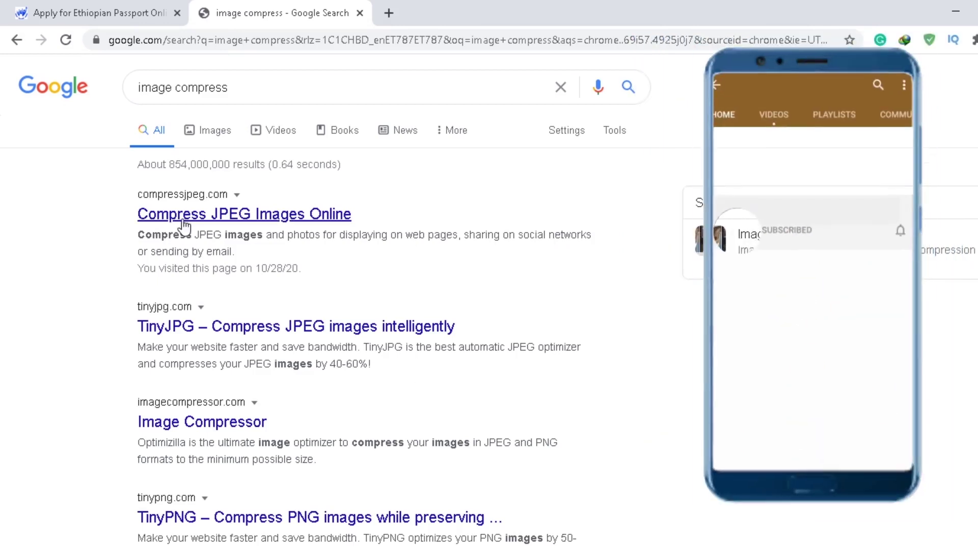
{"action": "left_click", "coordinate": [180, 216]}
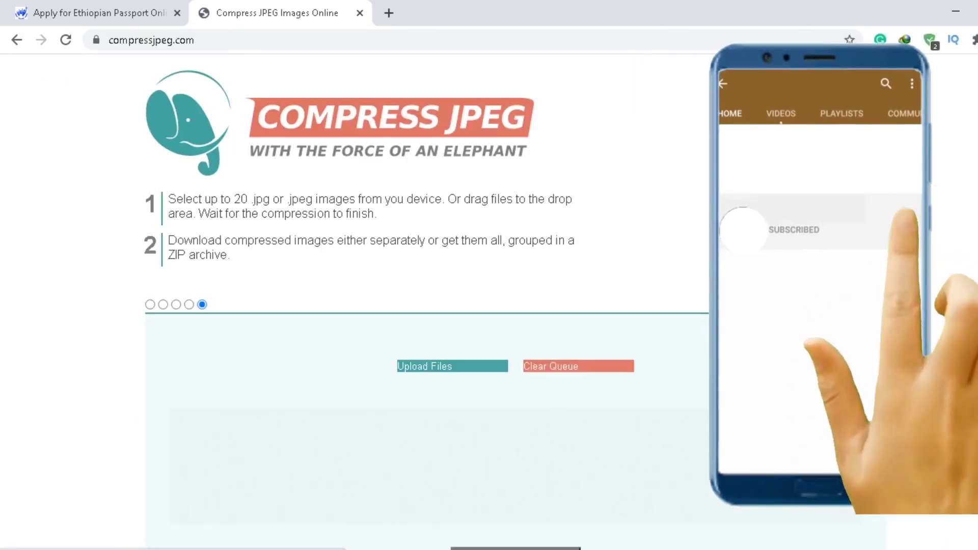
{"action": "scroll", "coordinate": [408, 305], "scroll_direction": "down", "scroll_amount": 1}
{"action": "scroll", "coordinate": [937, 232], "scroll_direction": "down", "scroll_amount": 2}
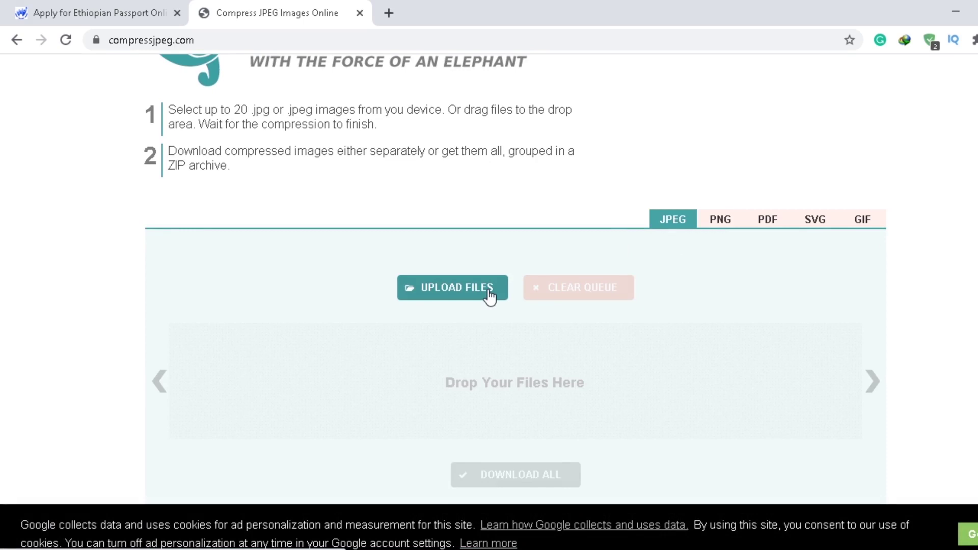
{"action": "scroll", "coordinate": [452, 342], "scroll_direction": "down", "scroll_amount": 1}
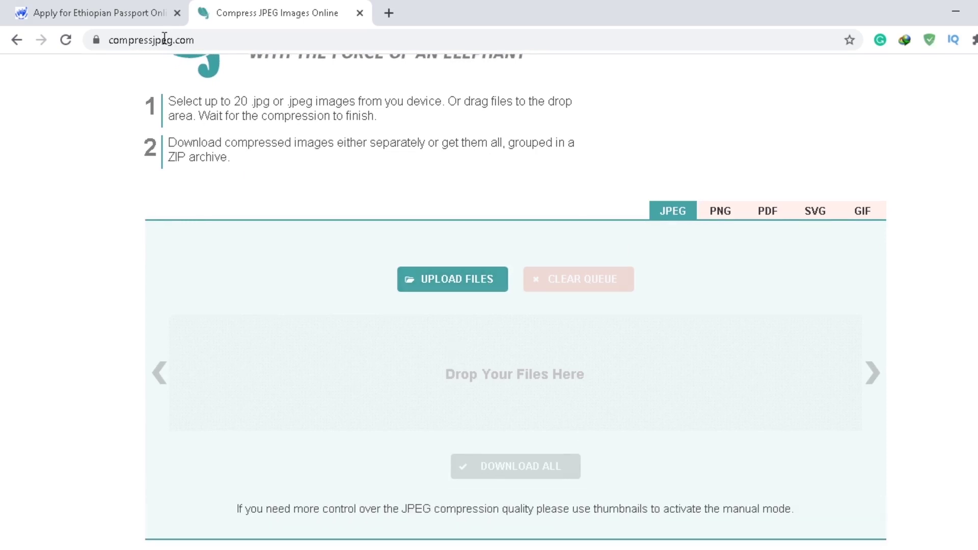
Step: Attach IMG_20180708_105914.jpg as applicant ID and IMG_20180708_103928.jpg as birth certificate, then upload
{"action": "left_click", "coordinate": [93, 5]}
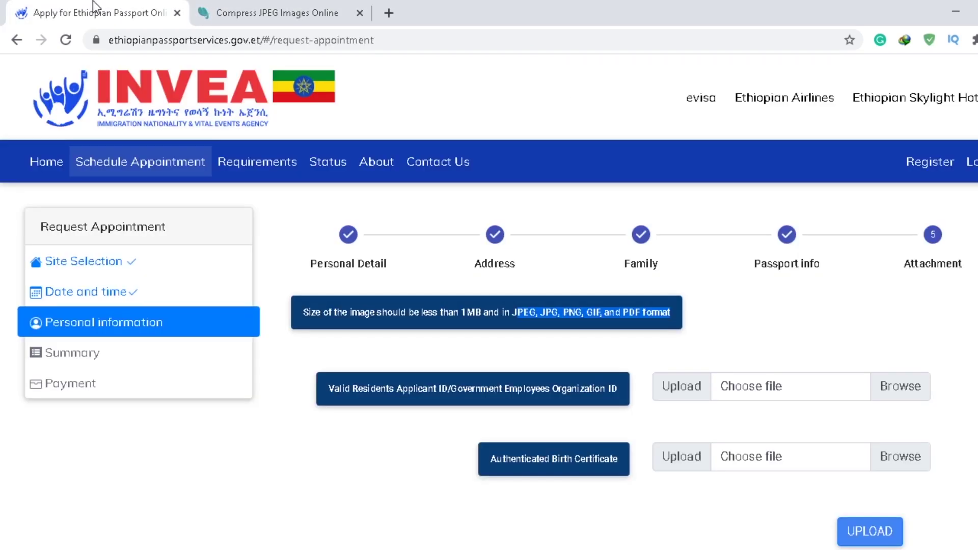
{"action": "left_click", "coordinate": [915, 390]}
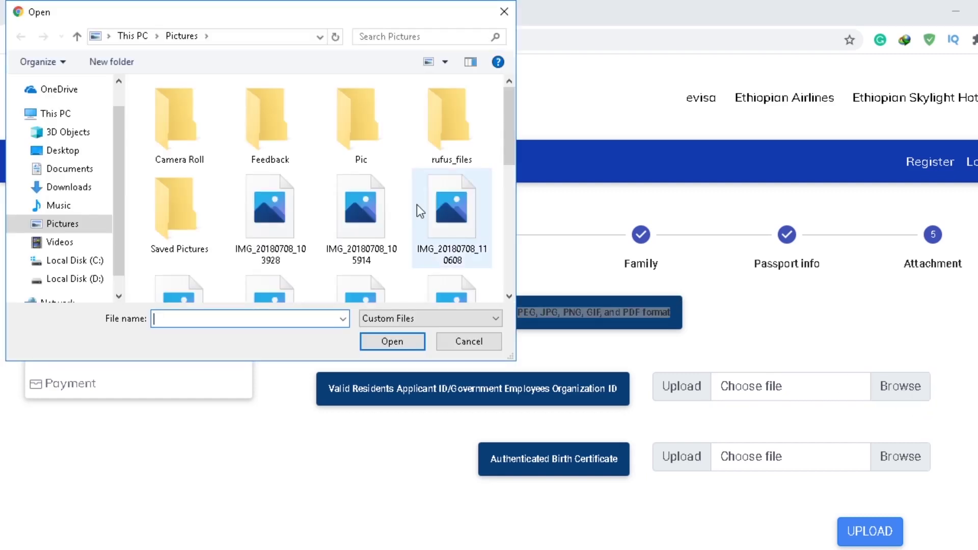
{"action": "double_click", "coordinate": [380, 213]}
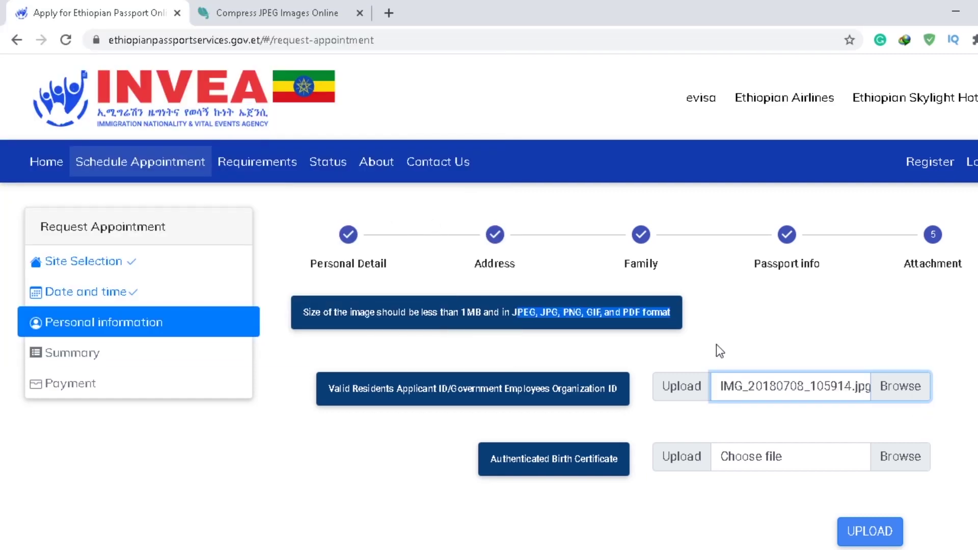
{"action": "left_click", "coordinate": [889, 453]}
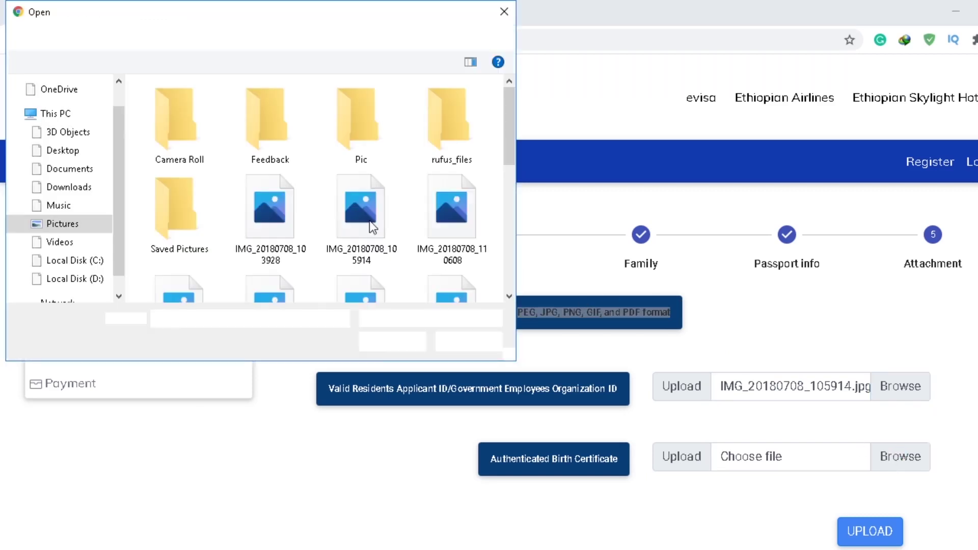
{"action": "double_click", "coordinate": [285, 227]}
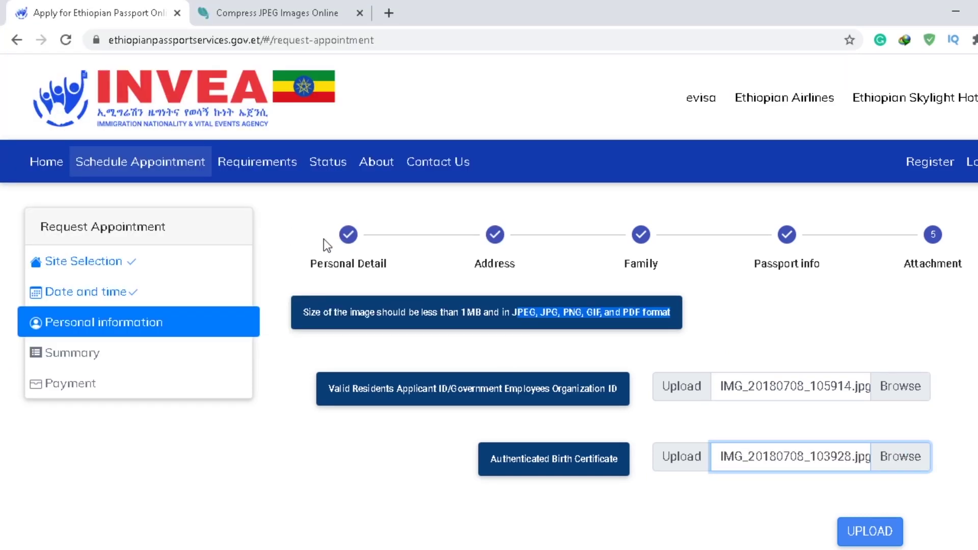
{"action": "left_click", "coordinate": [789, 359]}
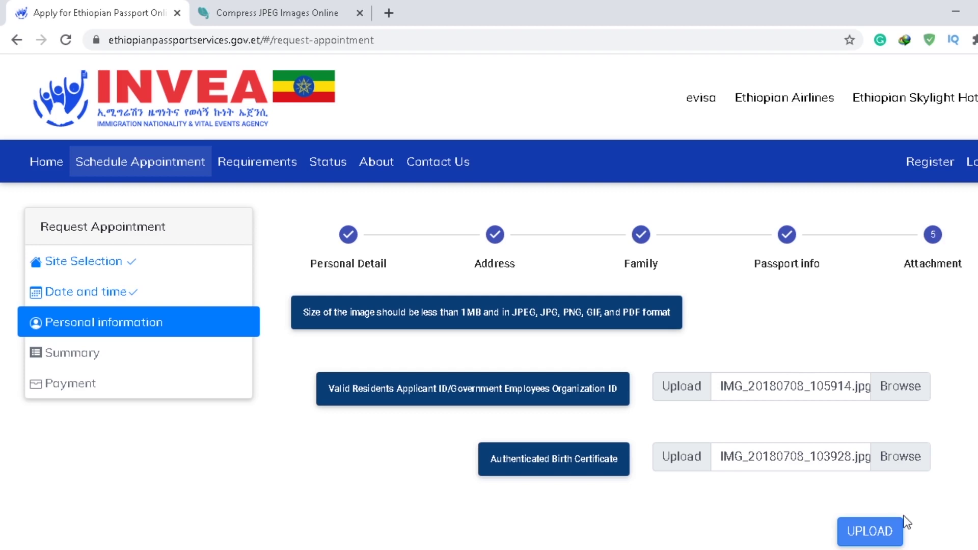
{"action": "left_click", "coordinate": [890, 541]}
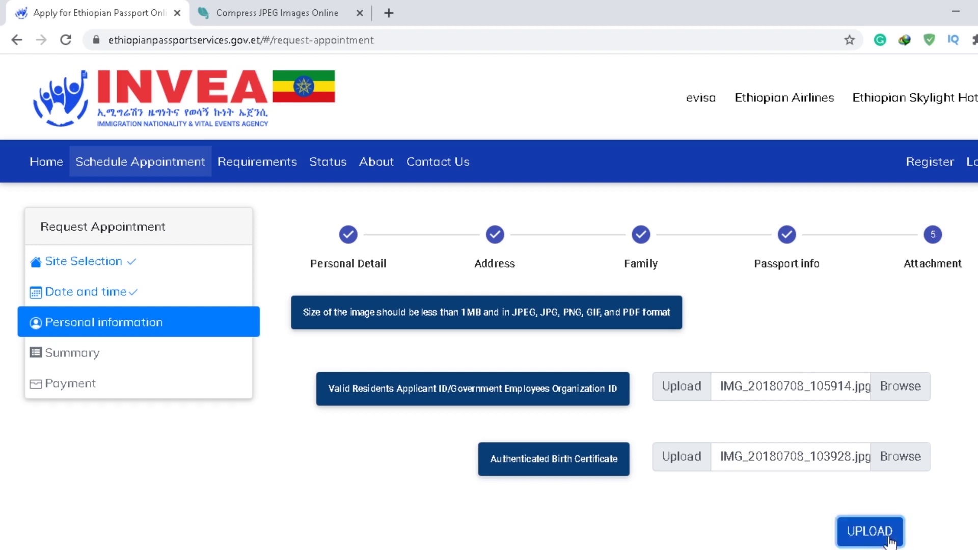